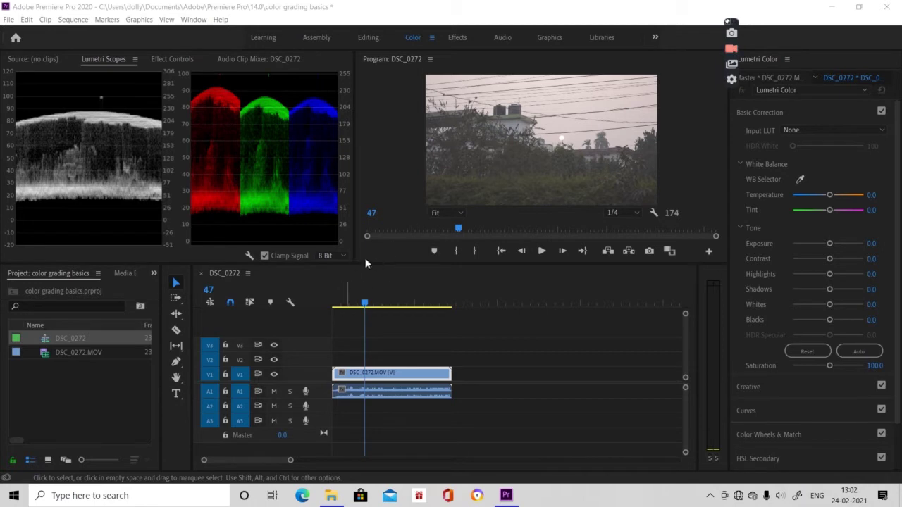
- Enlarge the Program Monitor and Lumetri Scopes panels, then scrub to a later frame of DSC_0272
left_click_drag(360, 263, 298, 331)
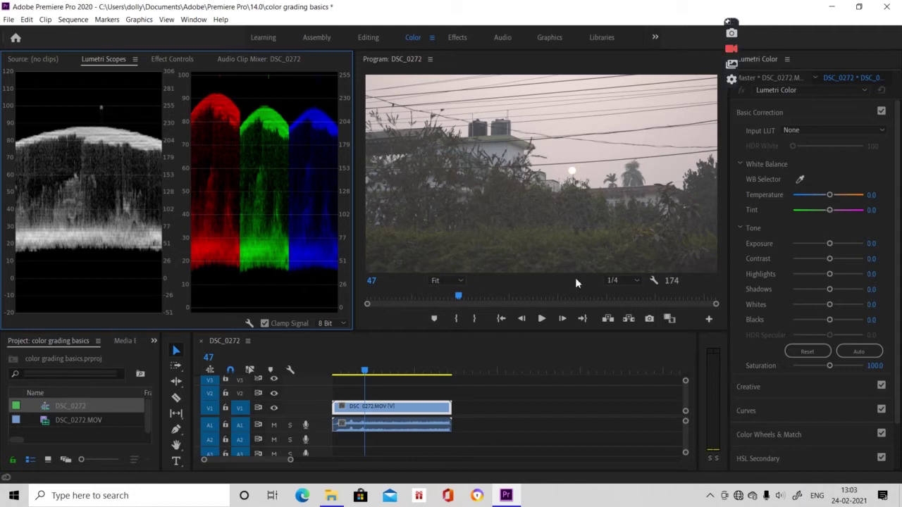
mouse_move(365, 372)
left_mouse_down()
mouse_move(391, 373)
mouse_move(367, 371)
left_mouse_up()
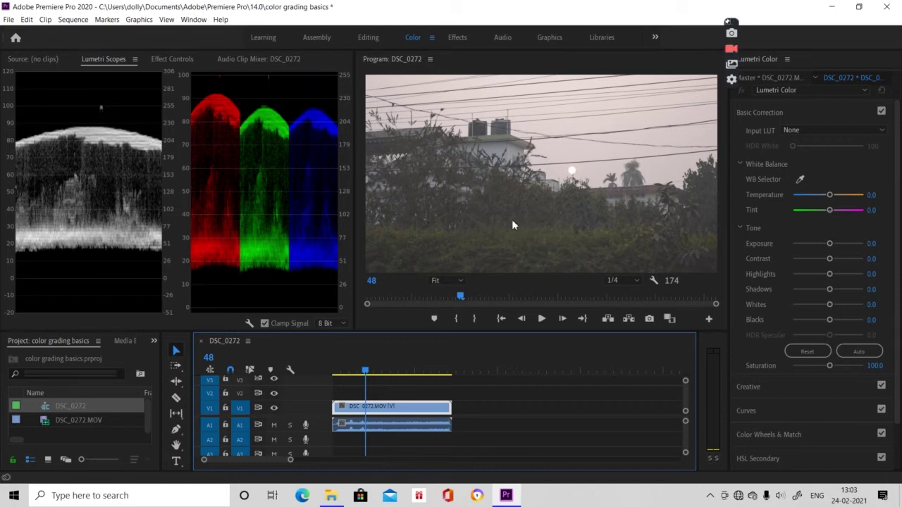
- Set Lumetri Contrast on DSC_0272 to 2.5 after previewing it at 100
left_click_drag(895, 159, 896, 180)
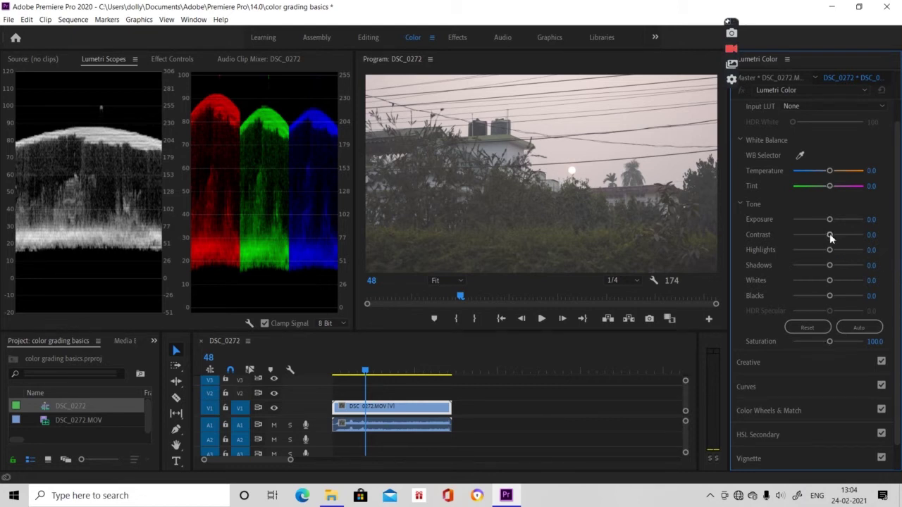
left_click_drag(829, 235, 860, 235)
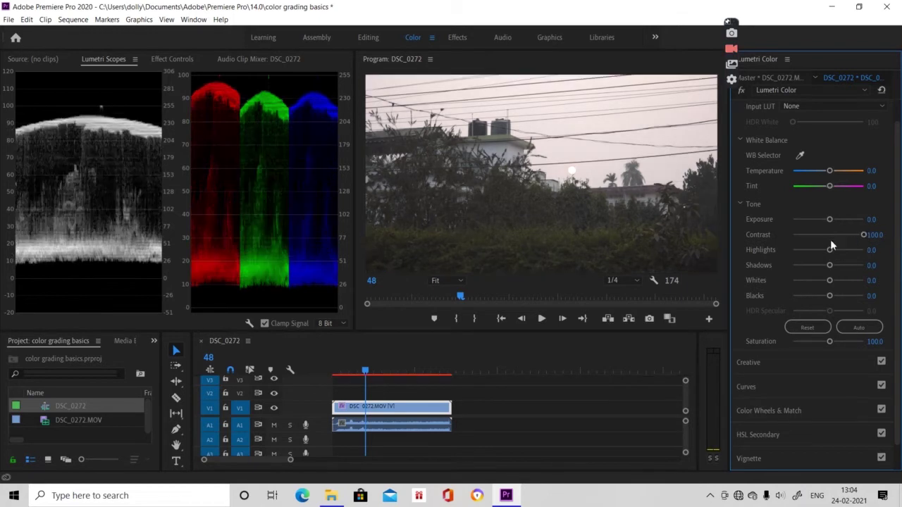
left_click(829, 235)
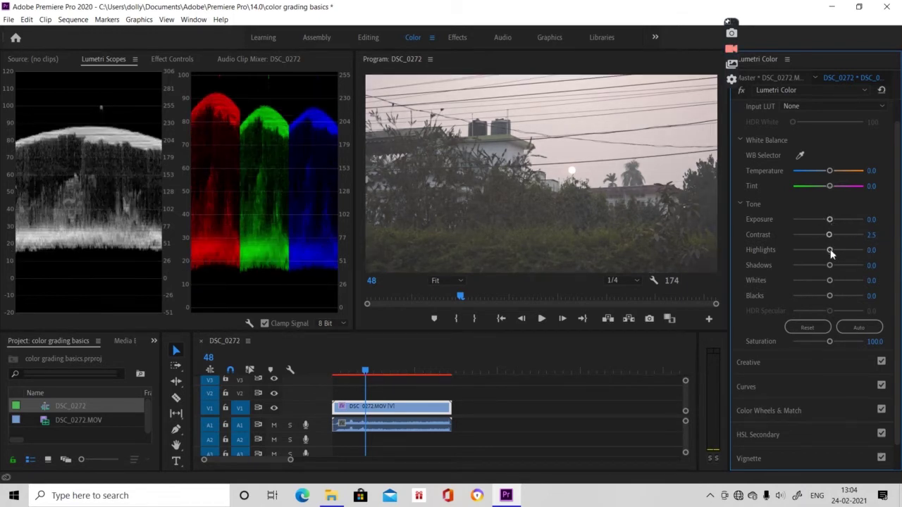
- In Basic Correction, push Highlights up to 48.8 and Shadows down to -38.8
scroll(897, 220, "down", 1)
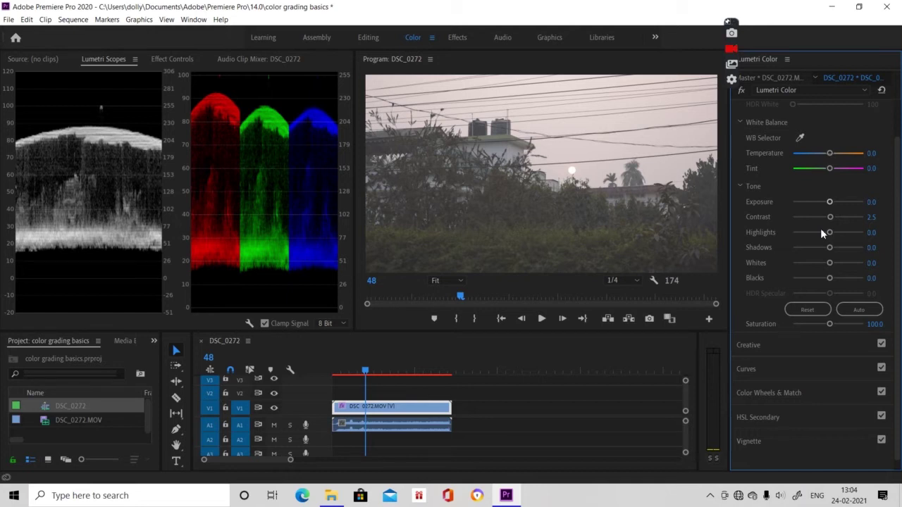
left_click_drag(829, 232, 837, 232)
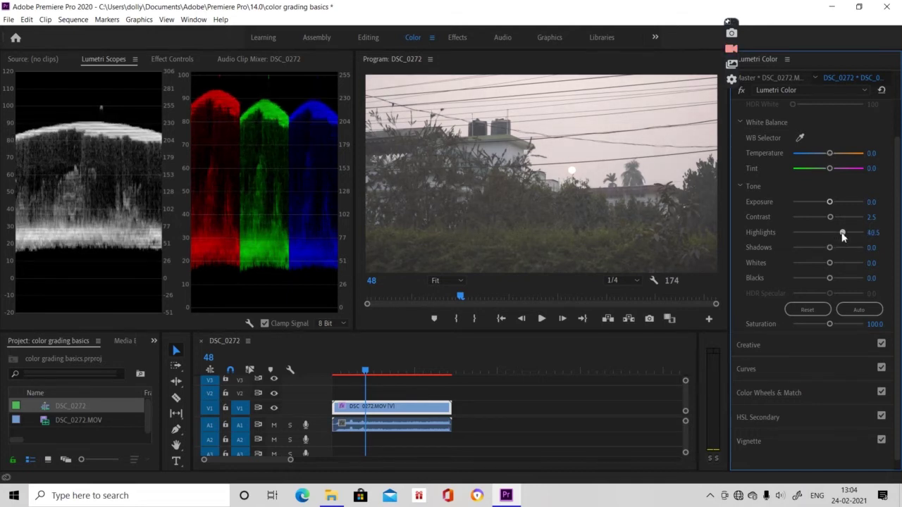
mouse_move(836, 231)
left_mouse_down()
mouse_move(846, 232)
mouse_move(814, 260)
left_mouse_up()
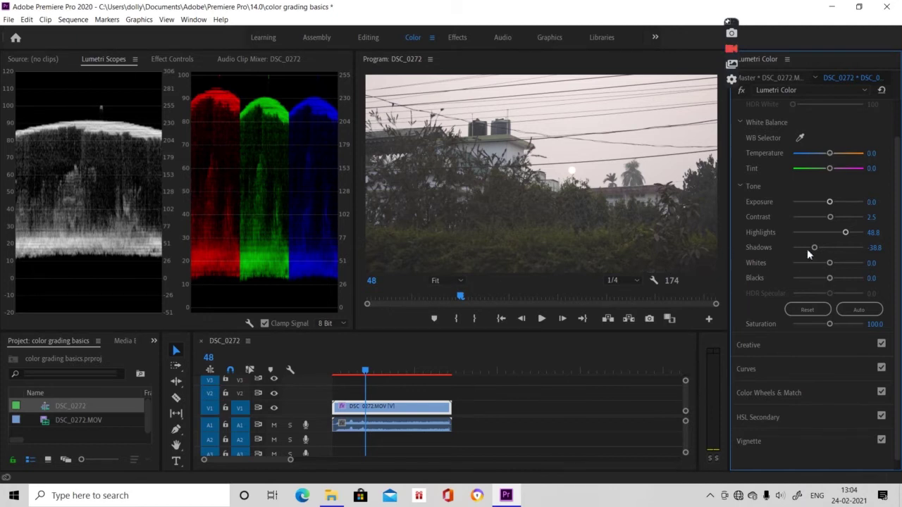
- Settle Shadows at -27.3 and deepen Blacks to -63.6
left_click_drag(815, 251, 818, 247)
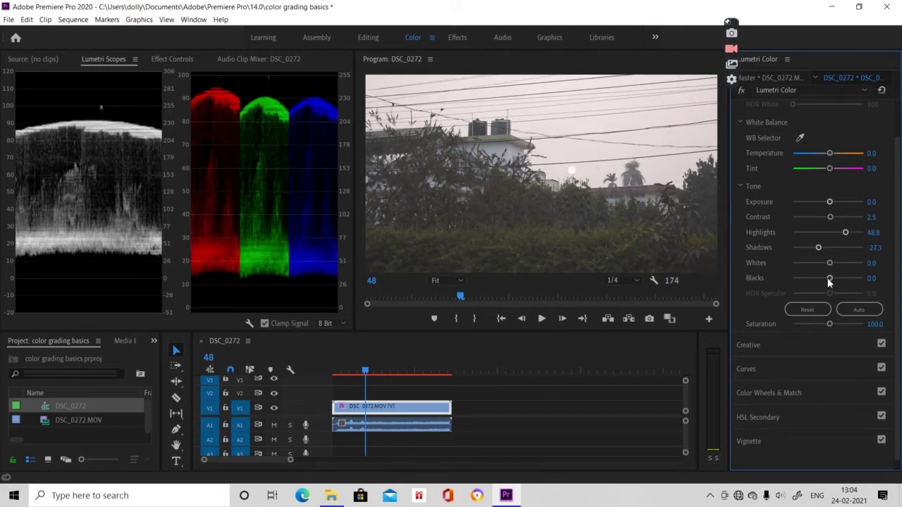
left_click_drag(829, 278, 808, 284)
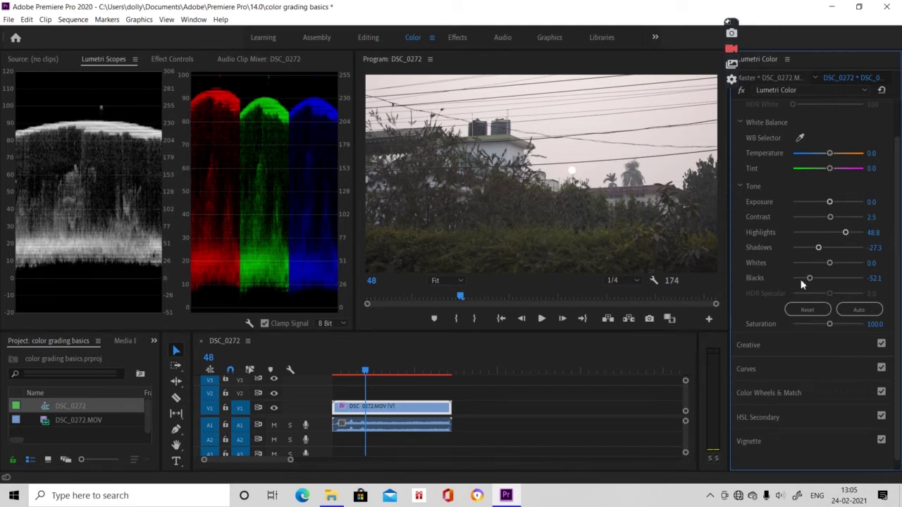
left_click_drag(808, 279, 802, 289)
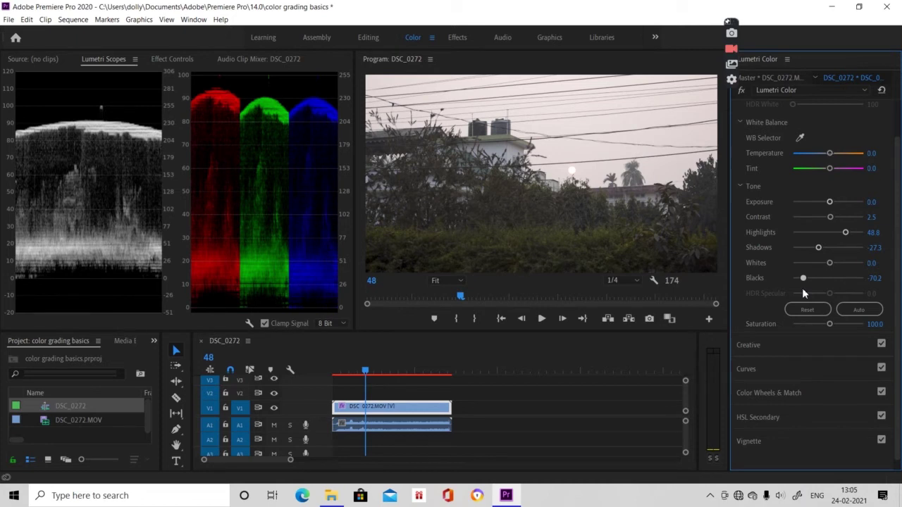
left_click_drag(803, 290, 807, 293)
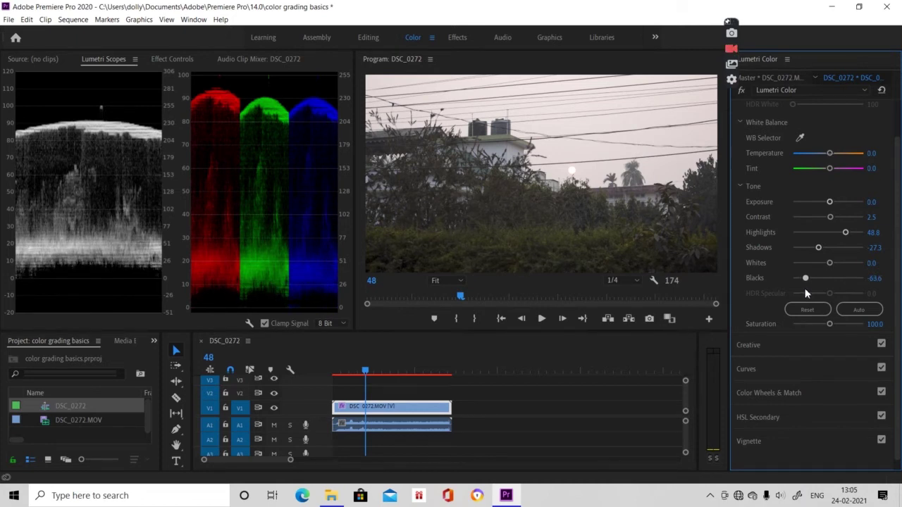
- Reset Blacks and set them to -70.2, then raise Highlights to 81.8
scroll(899, 189, "up", 2)
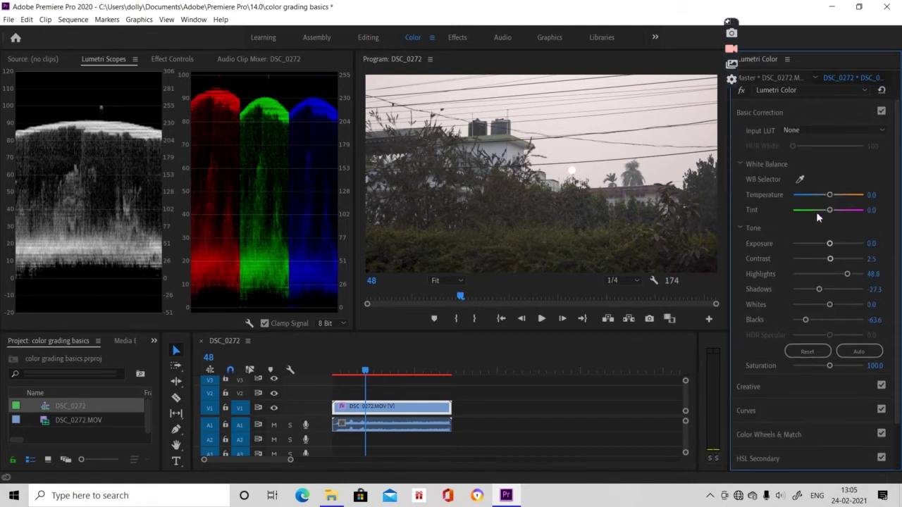
double_click(806, 320)
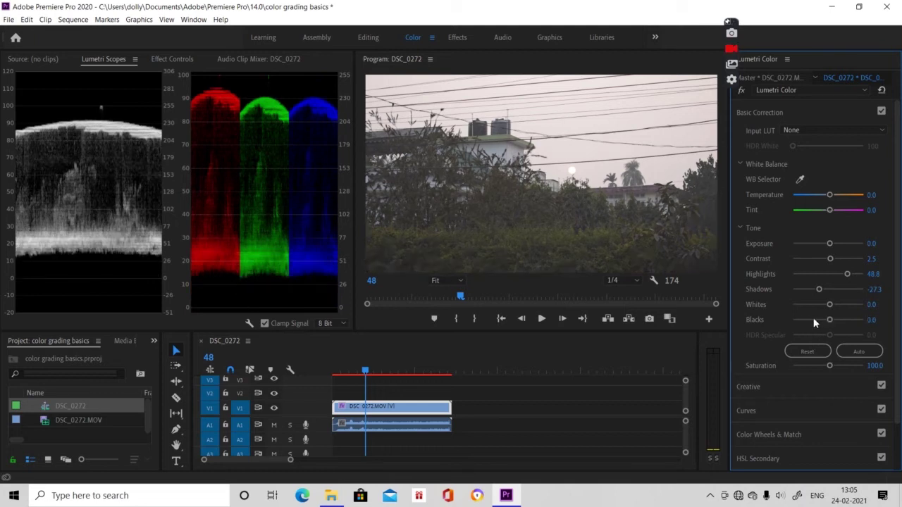
left_click(800, 321)
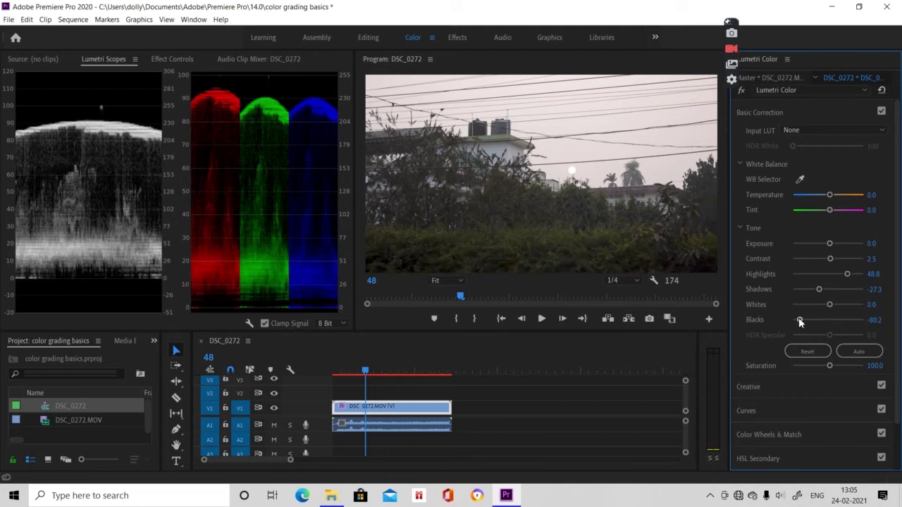
left_click_drag(800, 322, 803, 322)
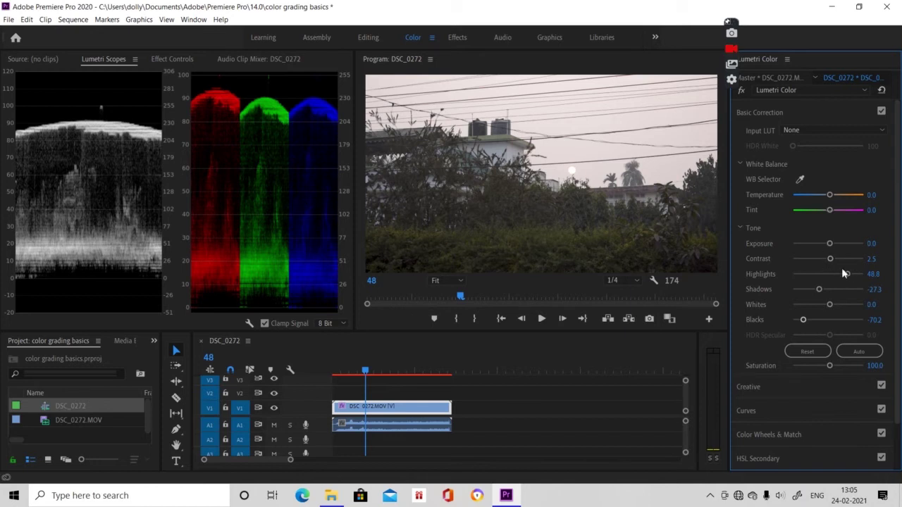
left_click_drag(847, 274, 857, 275)
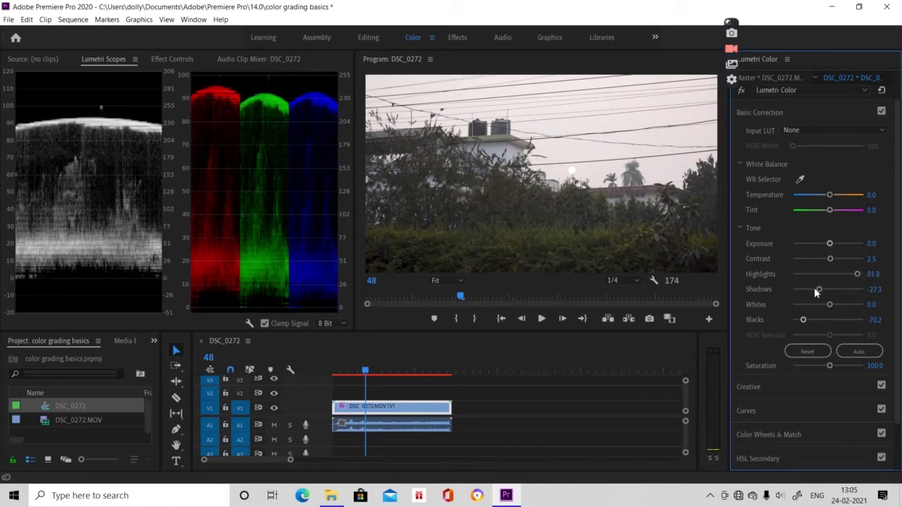
- Rebalance Shadows to -33.9, ease Highlights, lift Whites to 15.7, and boost Saturation to 148.8
left_click_drag(814, 289, 810, 299)
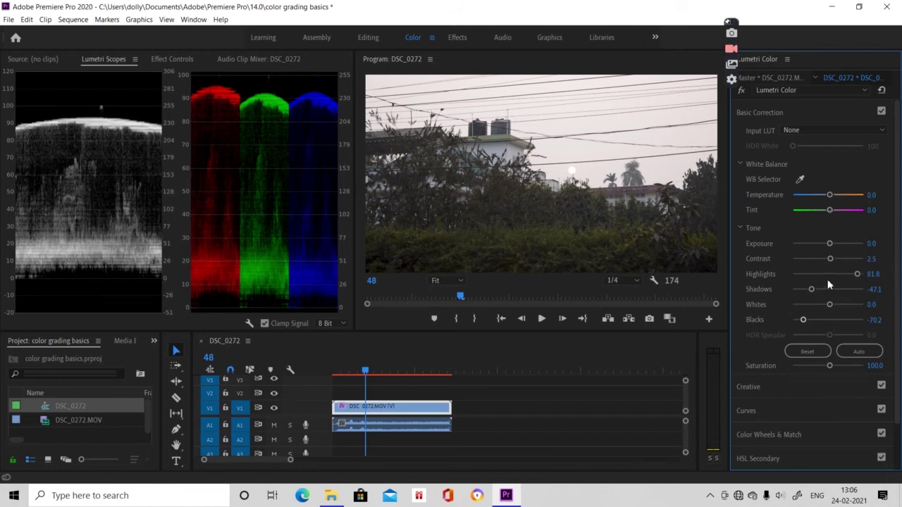
left_click_drag(811, 290, 819, 292)
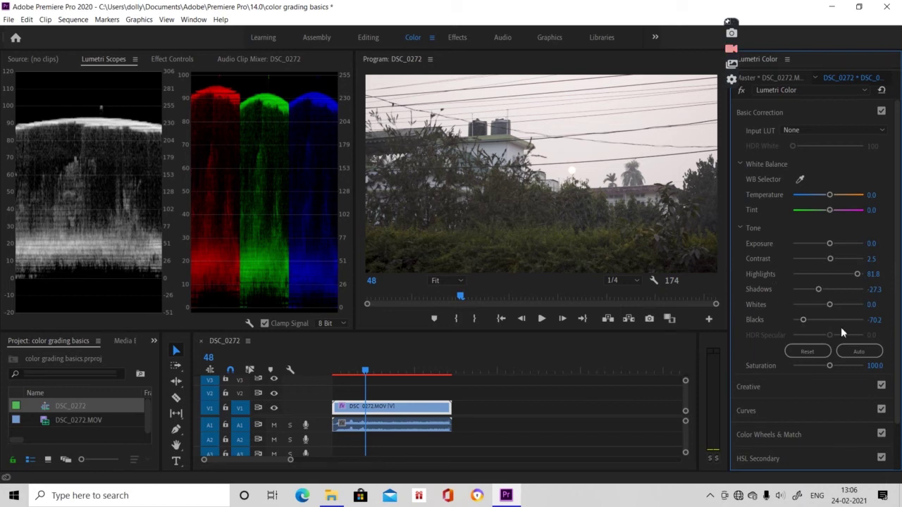
left_click_drag(830, 304, 829, 304)
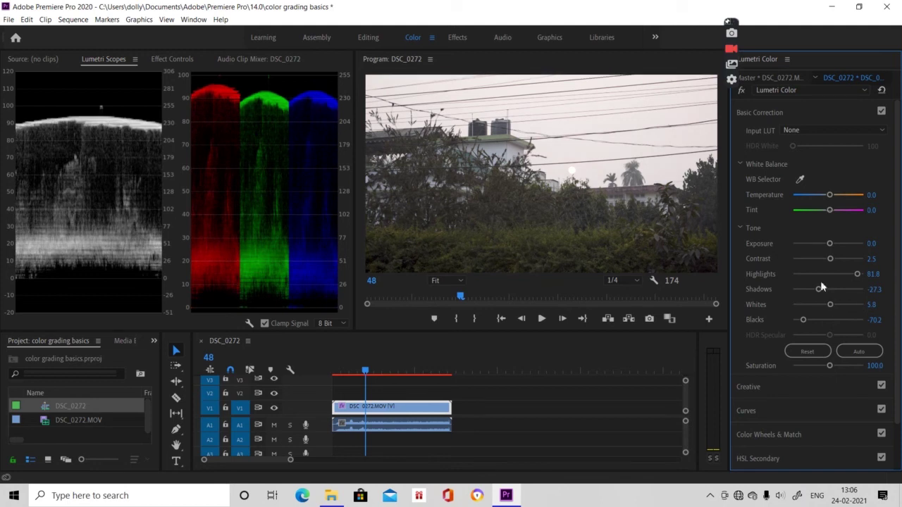
left_click_drag(854, 274, 848, 274)
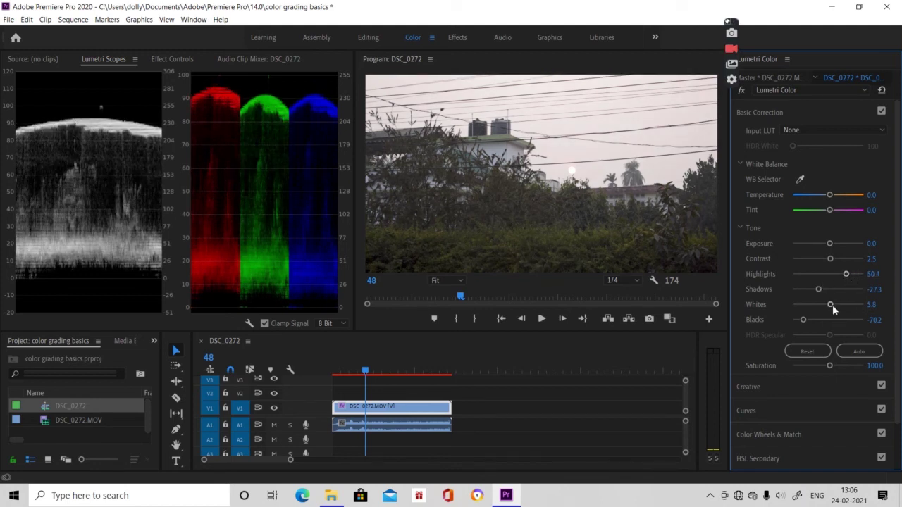
left_click_drag(831, 304, 834, 307)
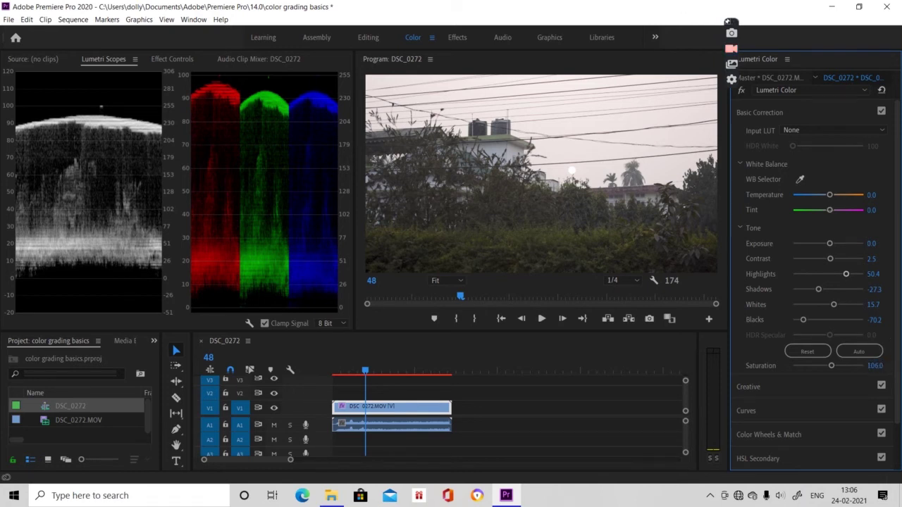
left_click_drag(829, 366, 845, 366)
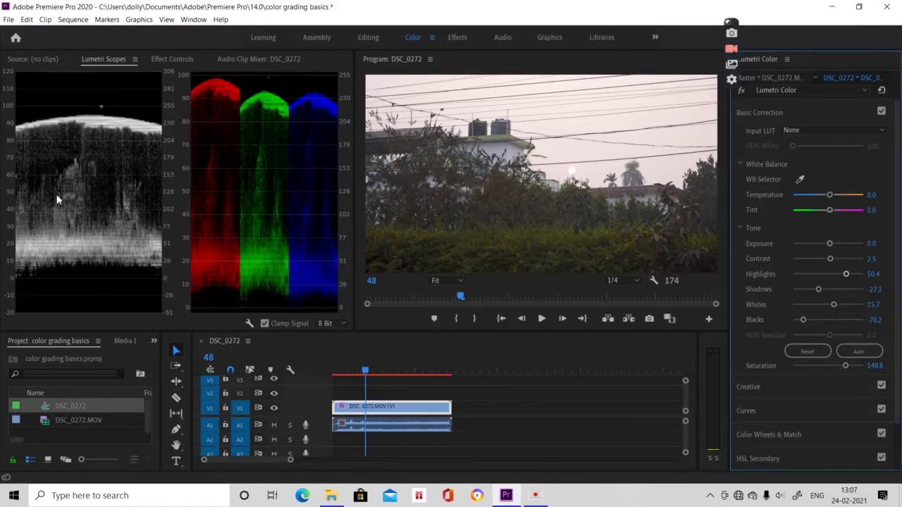
- Apply a Creative Sharpen of 28.9, then expand Basic Correction again
left_click(751, 391)
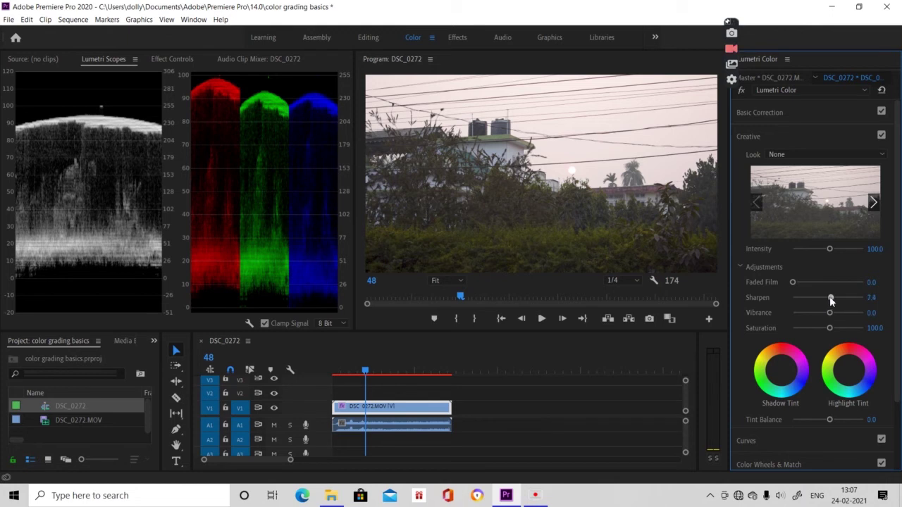
left_click_drag(829, 298, 837, 300)
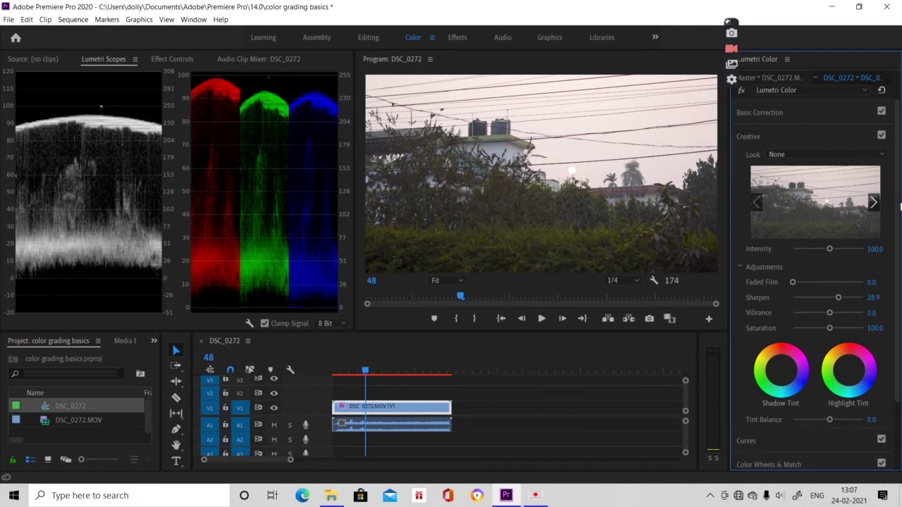
left_click(777, 111)
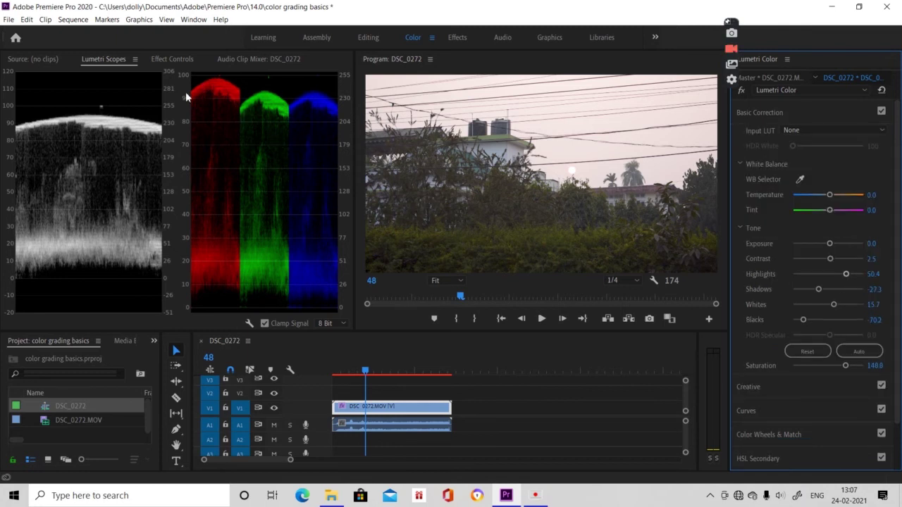
- Fine-tune white balance to a Temperature of -5.8 and a Tint of -2.5
left_click_drag(828, 197, 826, 197)
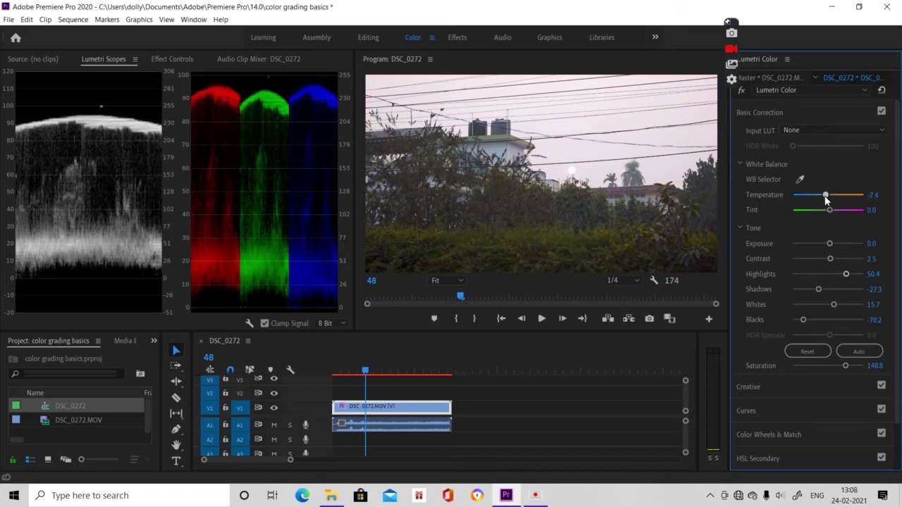
left_click_drag(824, 196, 826, 197)
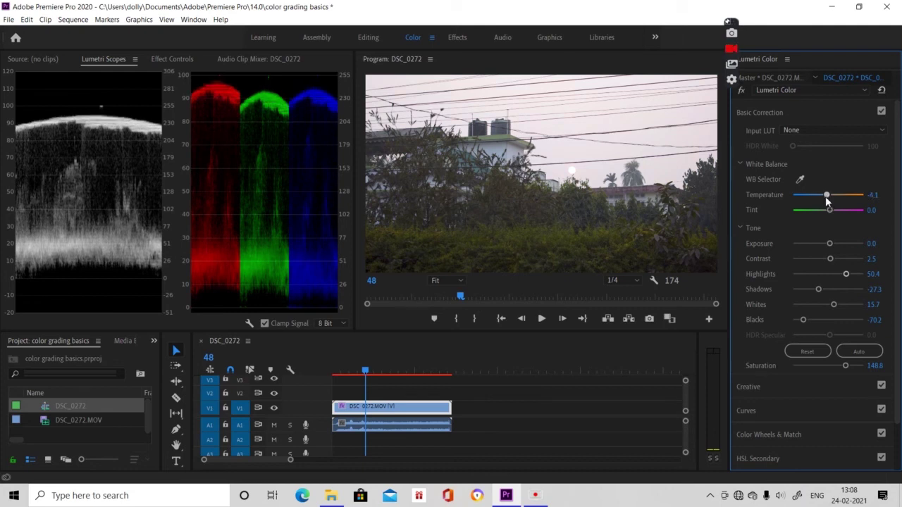
left_click_drag(825, 196, 823, 196)
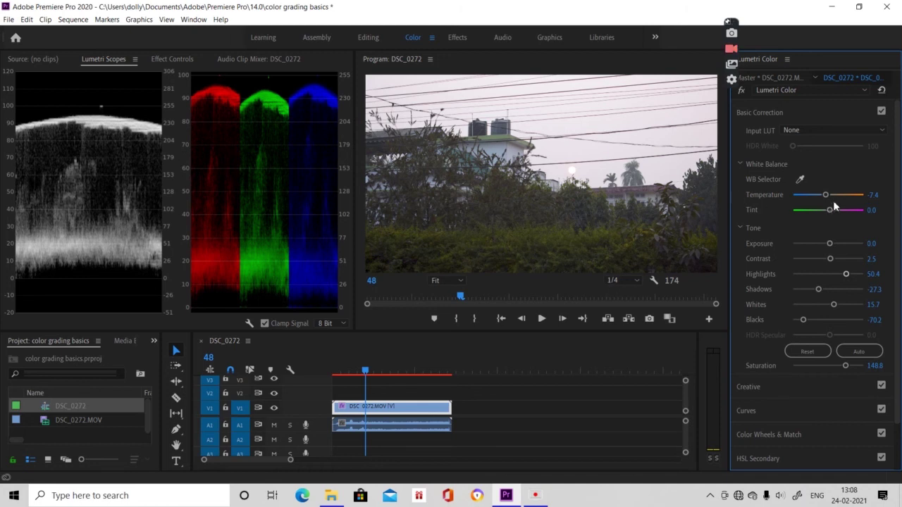
left_click_drag(828, 198, 834, 198)
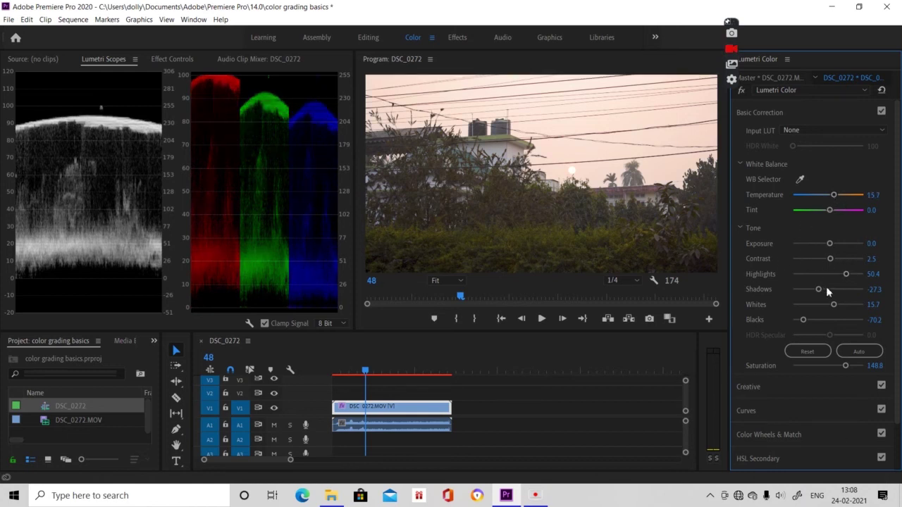
left_click(822, 195)
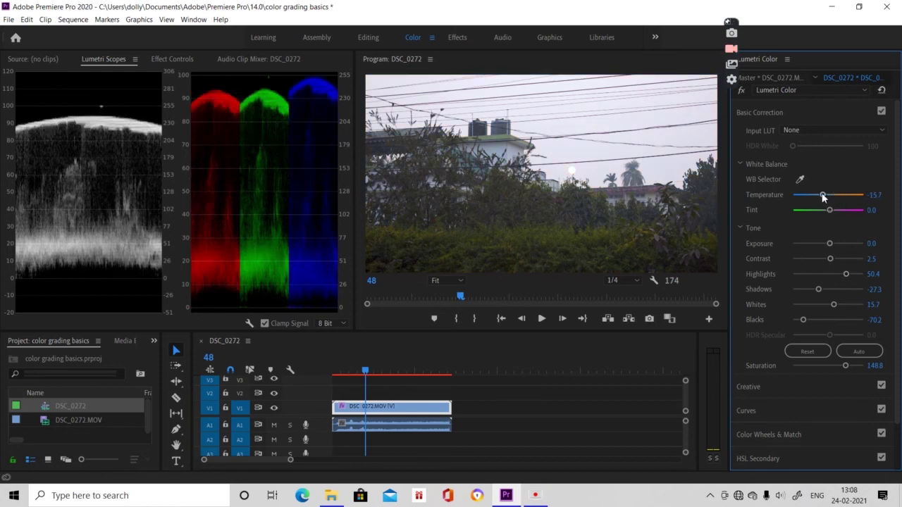
left_click_drag(822, 195, 826, 197)
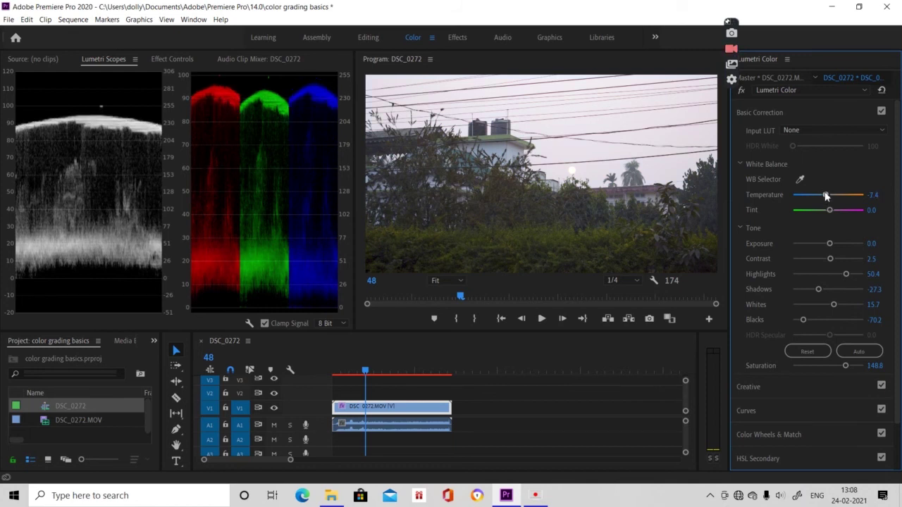
left_click_drag(825, 196, 826, 196)
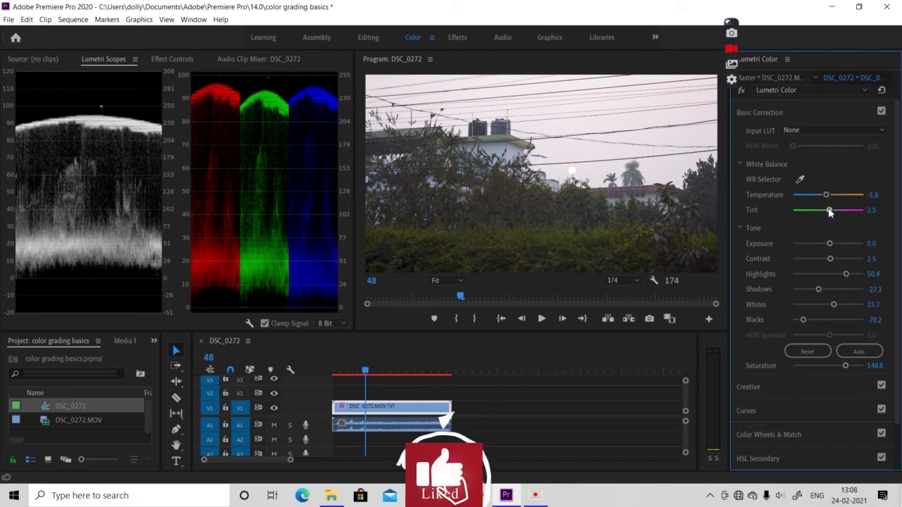
left_click_drag(829, 210, 827, 211)
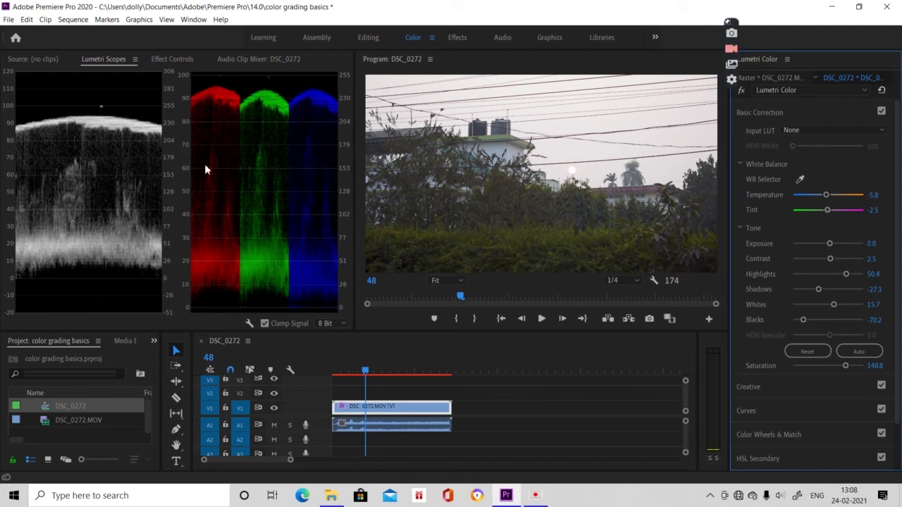
left_click(249, 324)
left_click(283, 324)
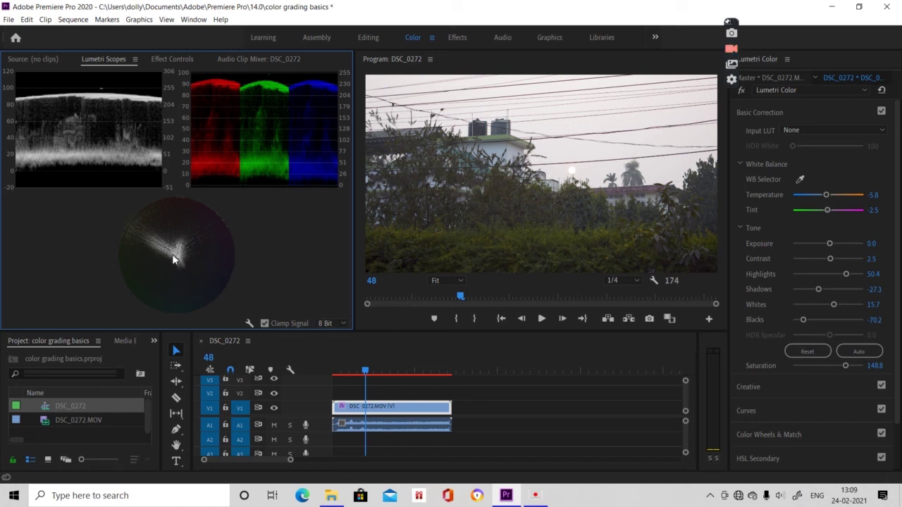
left_click(248, 322)
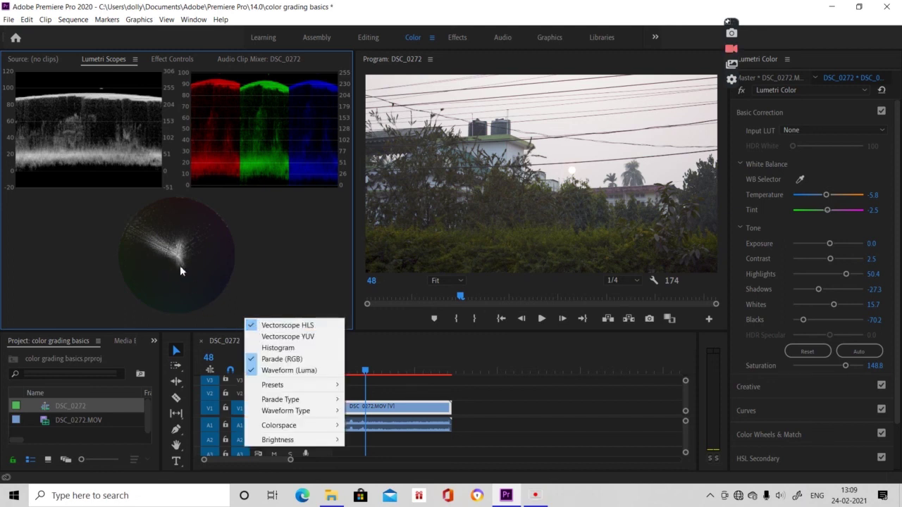
left_click(287, 325)
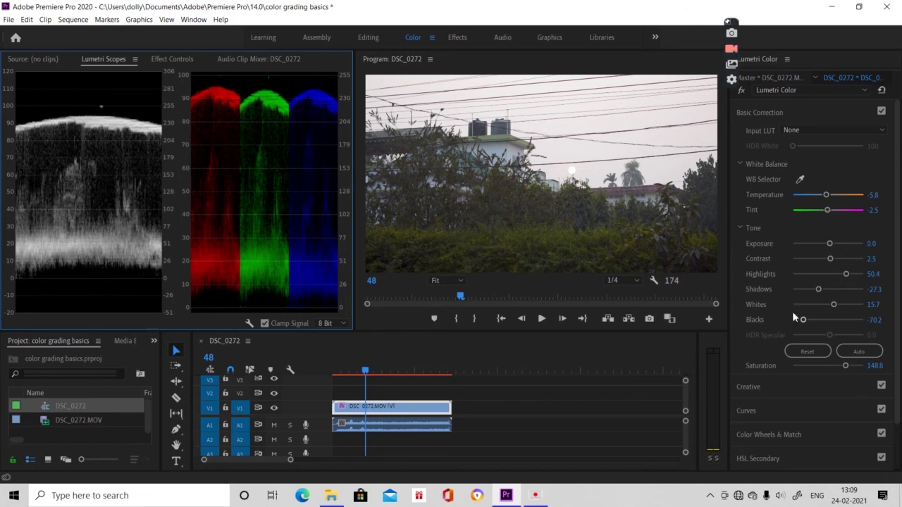
- Set Shadows to -22.3 and Blacks to -78.5, then move the playhead to frame 124
left_click_drag(819, 289, 813, 290)
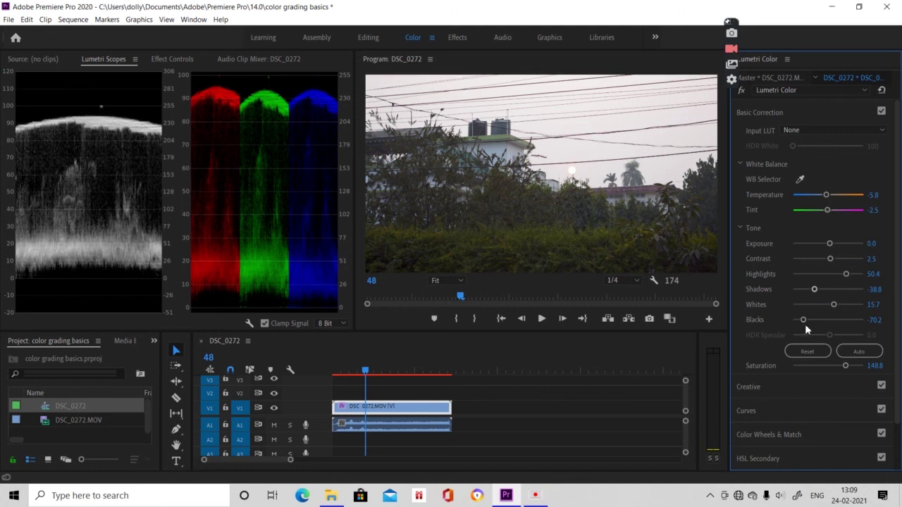
left_click_drag(803, 320, 800, 322)
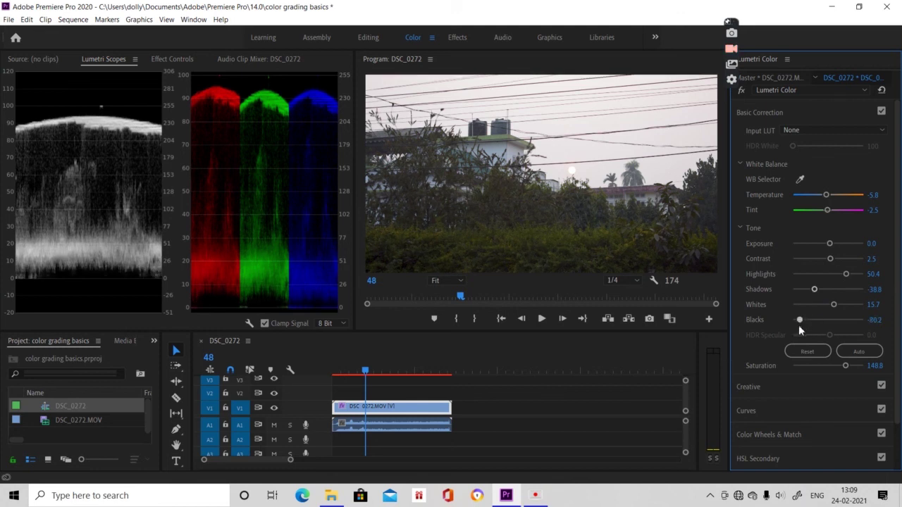
left_click_drag(817, 289, 819, 289)
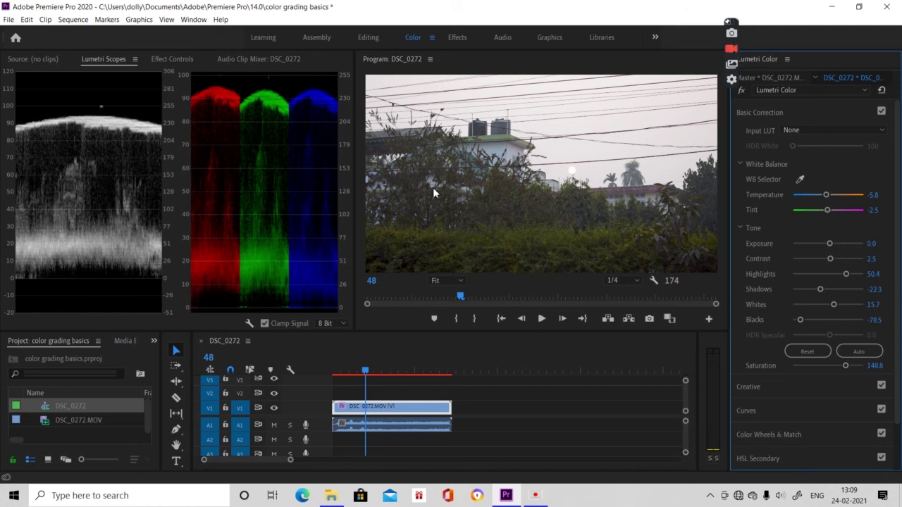
left_click_drag(364, 371, 418, 384)
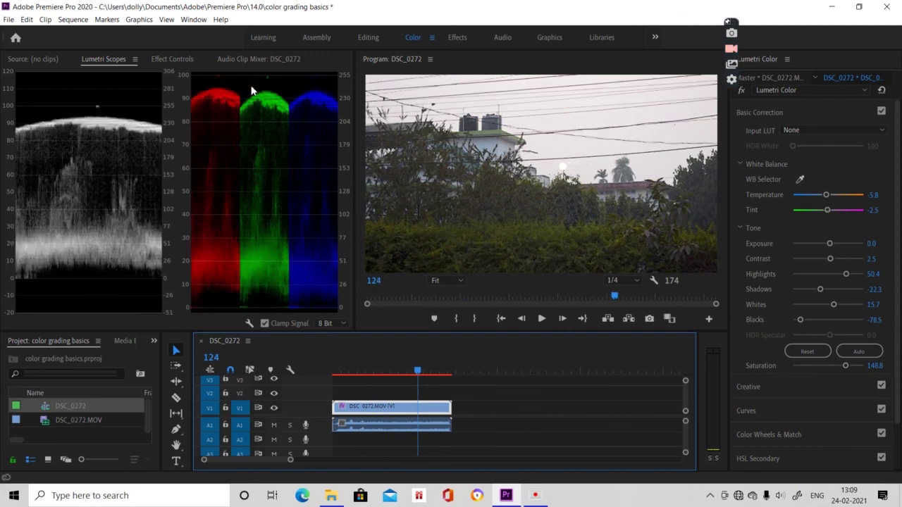